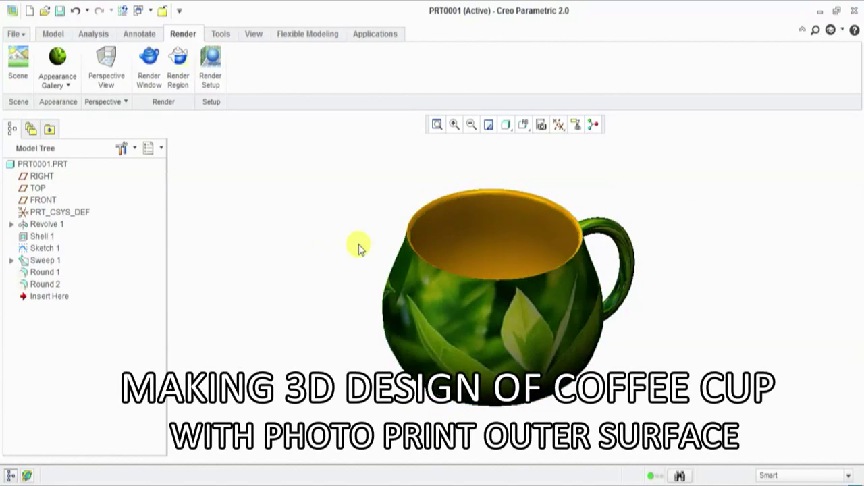
# Step: Create a solid part named CUP using the mmns_part_solid metric template instead of the default
pyautogui.moveTo(359, 249)
pyautogui.mouseDown(button='middle')
pyautogui.moveTo(355, 220)
pyautogui.moveTo(336, 224)
pyautogui.moveTo(365, 203)
pyautogui.moveTo(377, 177)
pyautogui.moveTo(396, 173)
pyautogui.moveTo(396, 154)
pyautogui.moveTo(603, 185)
pyautogui.moveTo(428, 331)
pyautogui.moveTo(536, 214)
pyautogui.moveTo(457, 343)
pyautogui.moveTo(467, 308)
pyautogui.moveTo(480, 303)
pyautogui.moveTo(477, 257)
pyautogui.moveTo(449, 243)
pyautogui.moveTo(445, 252)
pyautogui.mouseUp(button='middle')
pyautogui.scroll(3, 426, 283)
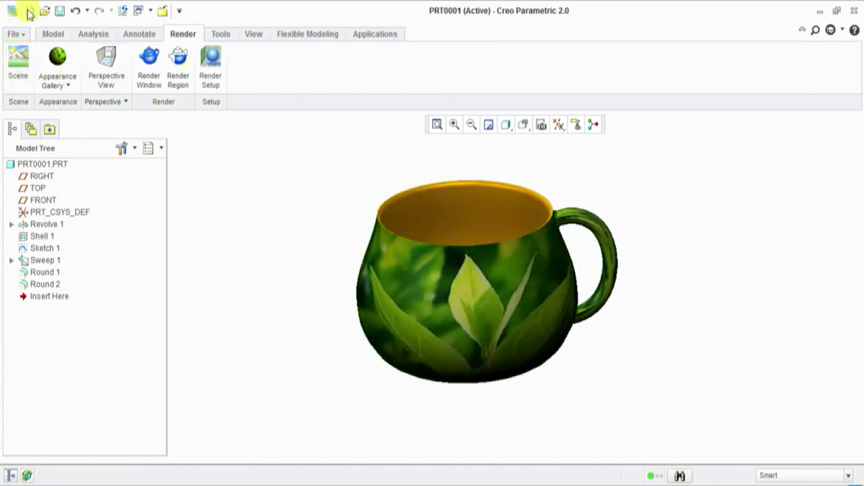
pyautogui.click(29, 11)
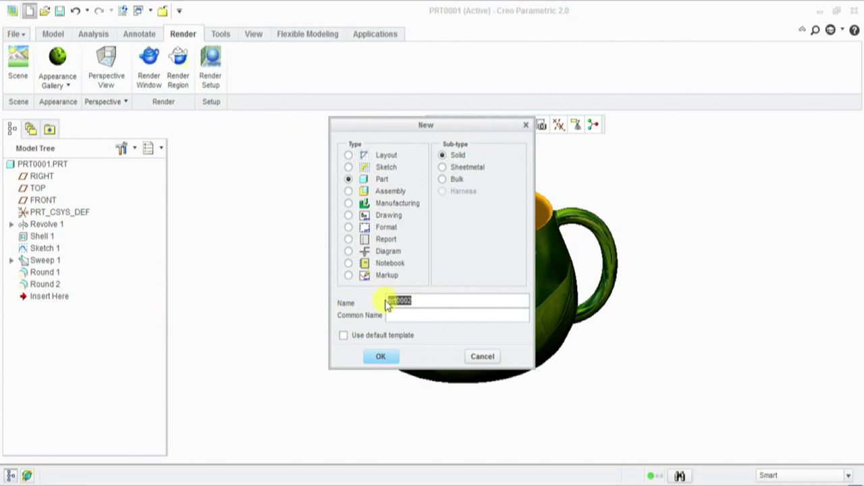
pyautogui.click(369, 357)
pyautogui.scroll(-1, 526, 188)
pyautogui.click(367, 193)
pyautogui.click(370, 364)
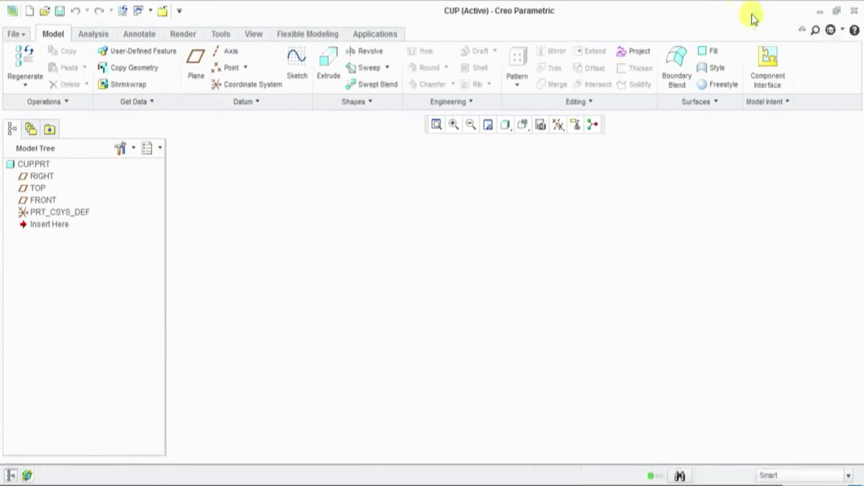
# Step: Start a Revolve sketch on FRONT and place a vertical centerline through the origin
pyautogui.click(365, 52)
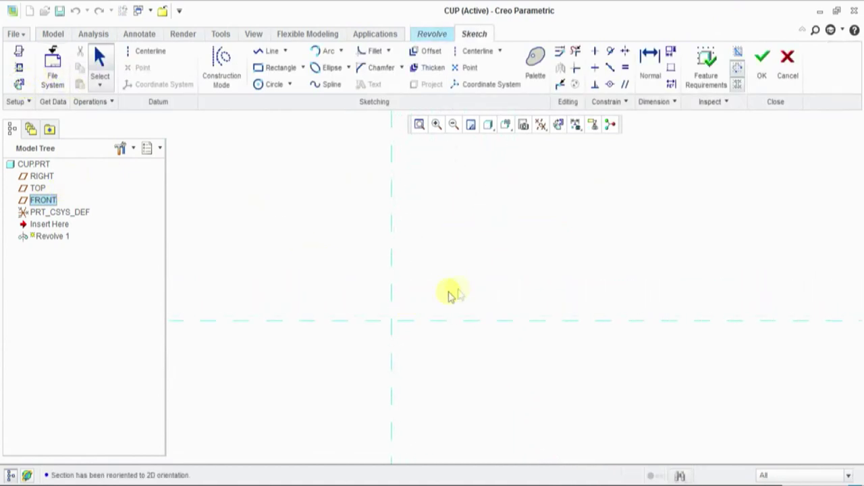
pyautogui.click(146, 54)
pyautogui.click(391, 320)
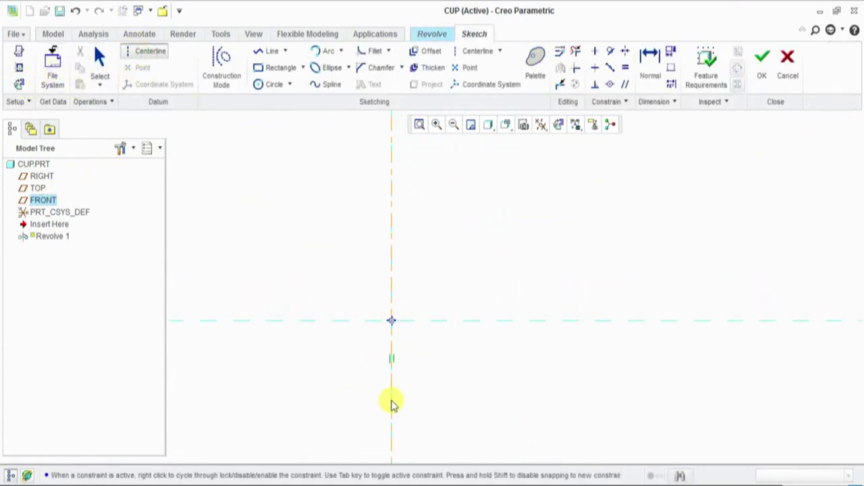
pyautogui.middleClick(428, 283)
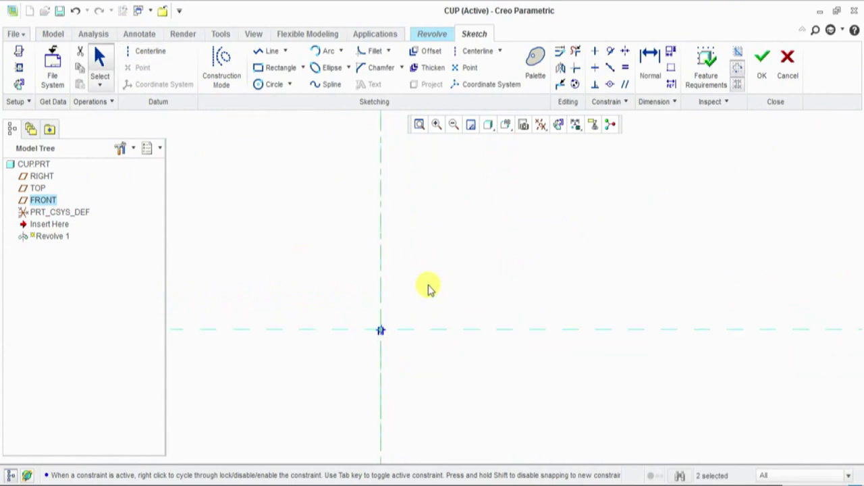
# Step: Draw a spline from the axis along the cup base and up the side, about 54.84 tall
pyautogui.click(321, 87)
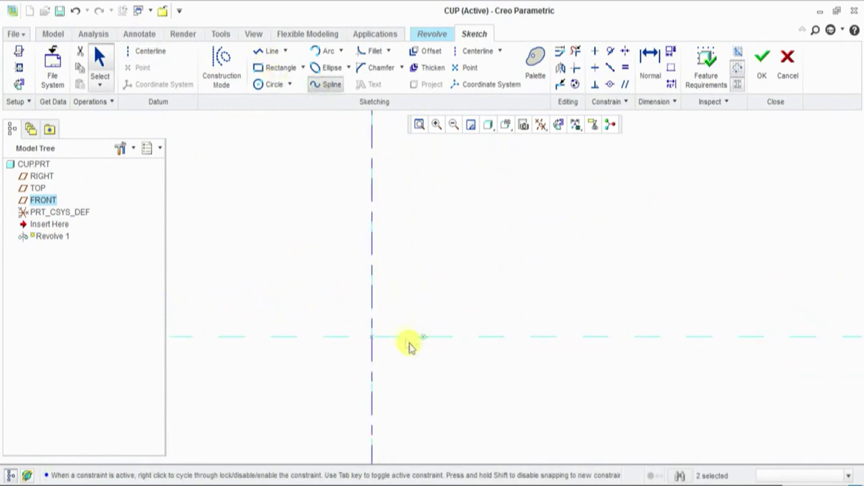
pyautogui.click(348, 326)
pyautogui.click(377, 324)
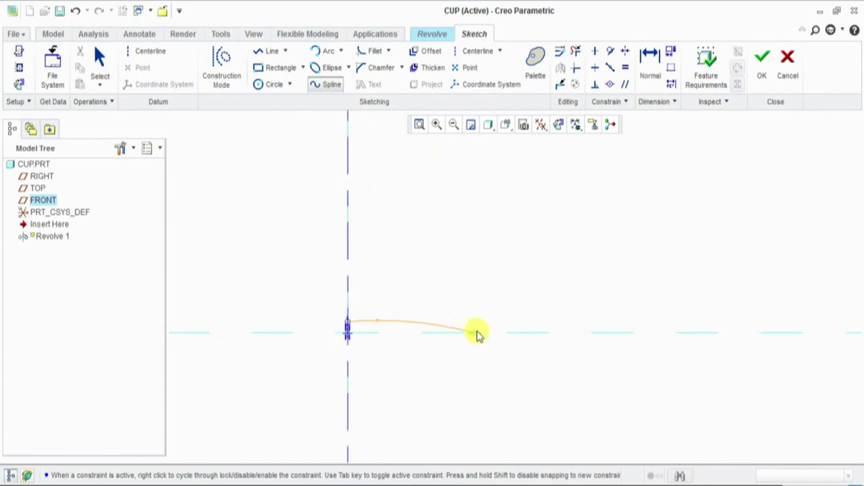
pyautogui.click(463, 333)
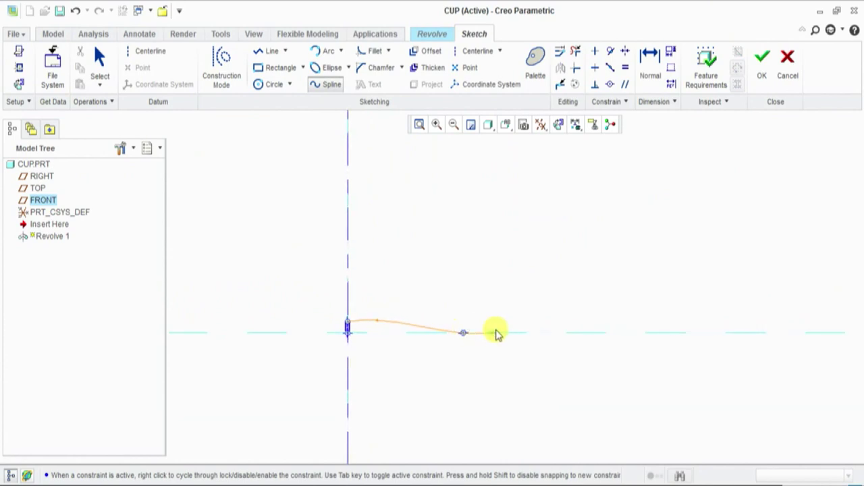
pyautogui.click(494, 333)
pyautogui.scroll(-2, 488, 366)
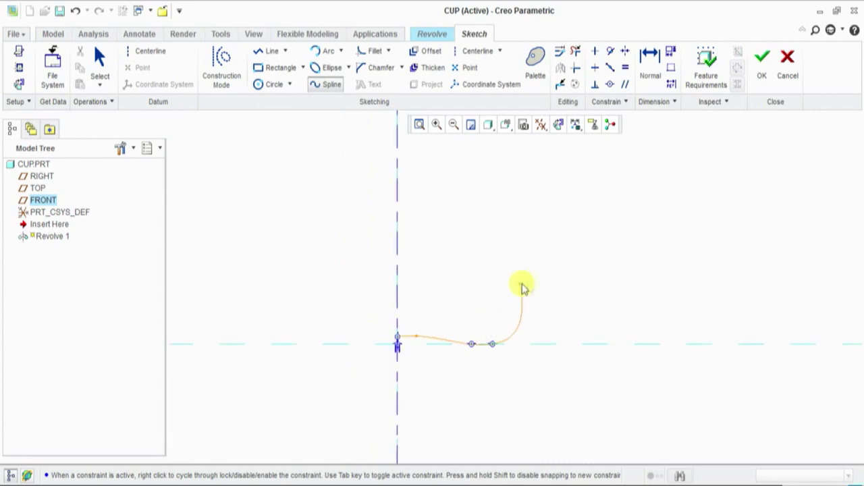
pyautogui.click(516, 309)
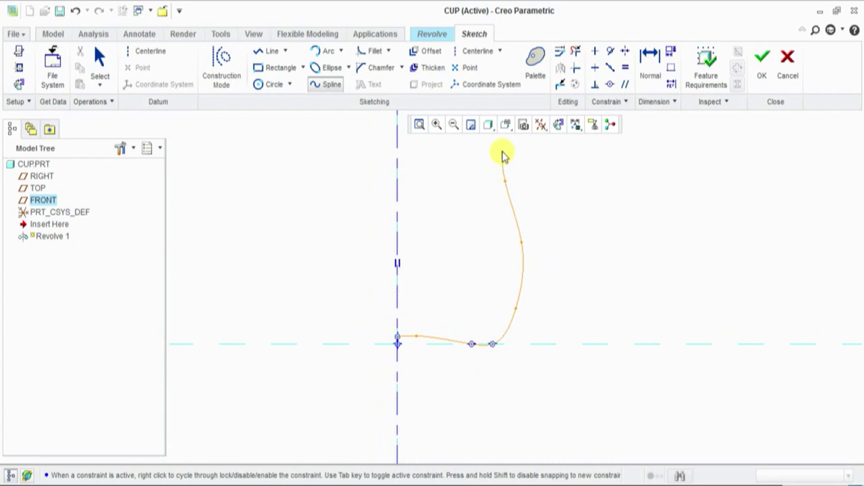
pyautogui.click(507, 167)
pyautogui.middleClick(556, 183)
pyautogui.scroll(2, 511, 336)
pyautogui.scroll(-2, 539, 269)
pyautogui.rightClick(598, 218)
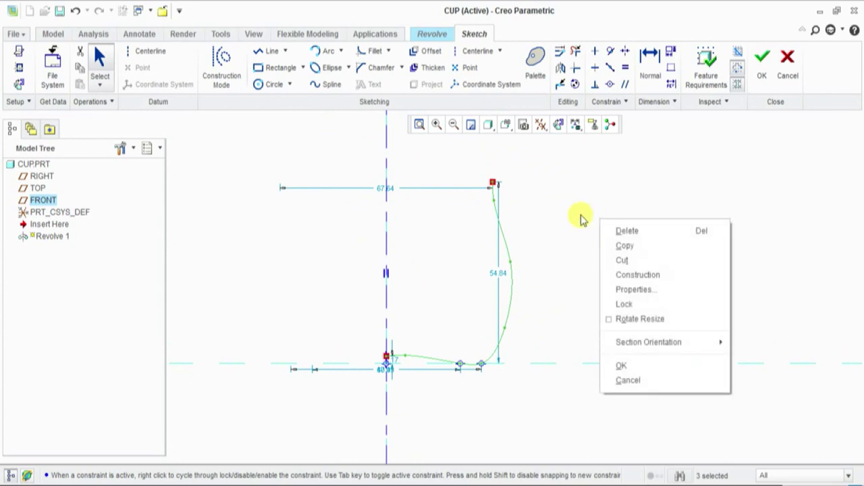
# Step: Close the profile with lines from the spline top to the axis and down to the spline start
pyautogui.click(273, 51)
pyautogui.click(387, 181)
pyautogui.click(387, 361)
pyautogui.middleClick(582, 295)
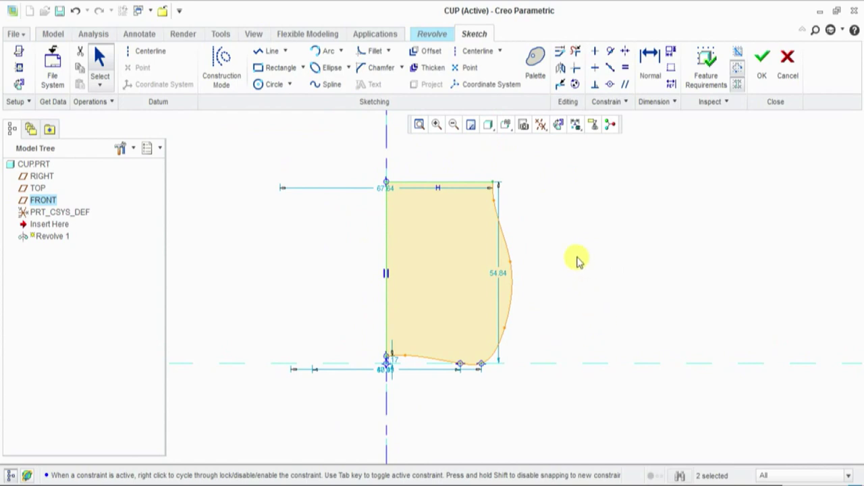
pyautogui.scroll(-3, 502, 395)
pyautogui.scroll(-3, 415, 367)
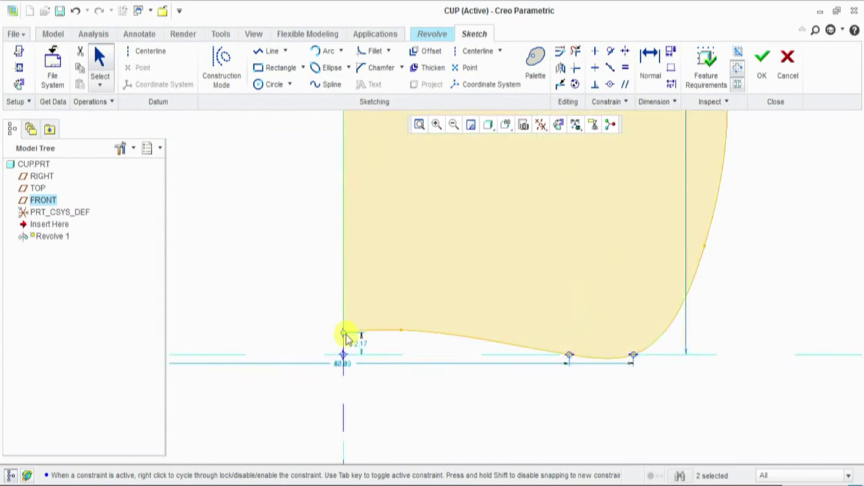
# Step: Reshape the spline by joining its ends to the corners and bulging the lower side outward
pyautogui.moveTo(346, 337); pyautogui.dragTo(345, 349)
pyautogui.click(401, 347)
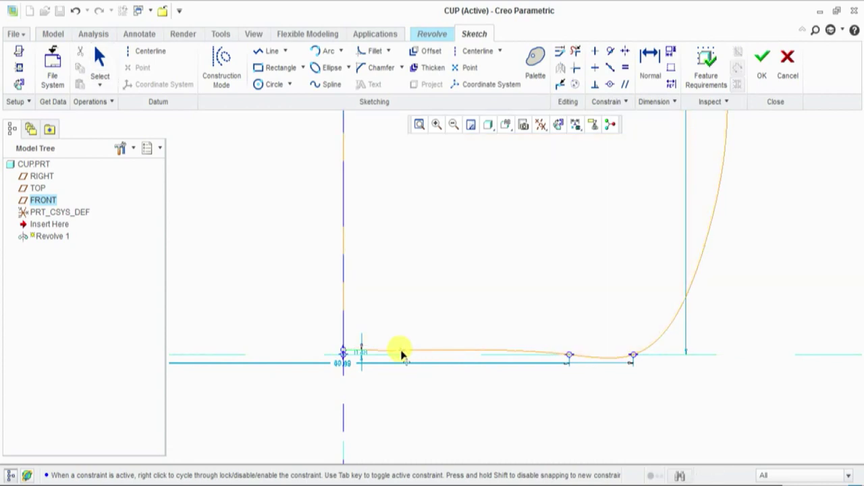
pyautogui.scroll(3, 537, 372)
pyautogui.scroll(-1, 638, 276)
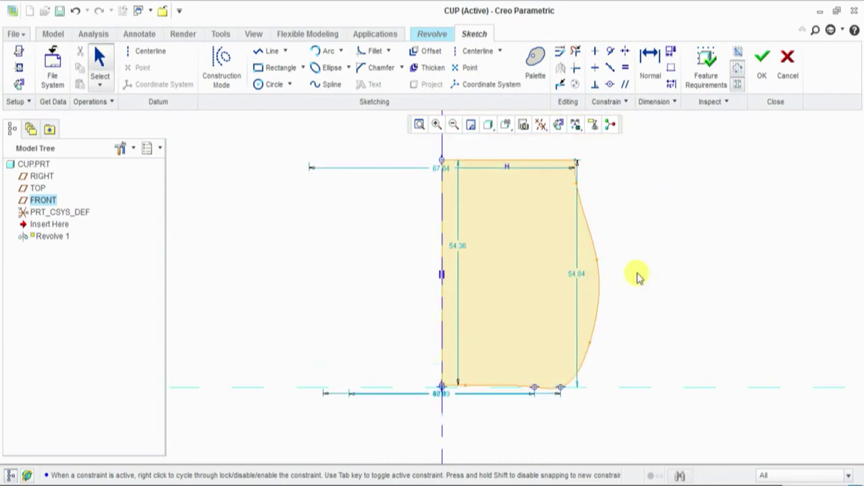
pyautogui.moveTo(575, 183); pyautogui.dragTo(579, 196)
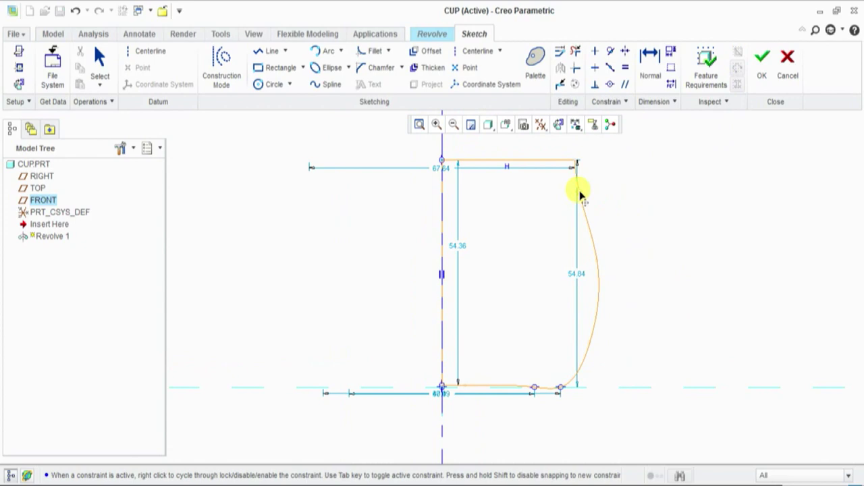
pyautogui.moveTo(579, 196); pyautogui.dragTo(576, 165)
pyautogui.moveTo(594, 344); pyautogui.dragTo(597, 338)
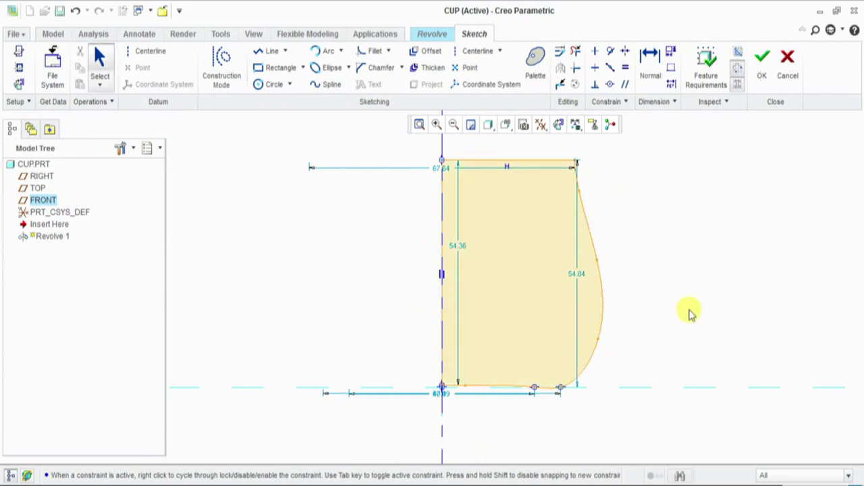
# Step: Accept the sketch and revolve it 360° into the solid cup body
pyautogui.click(762, 58)
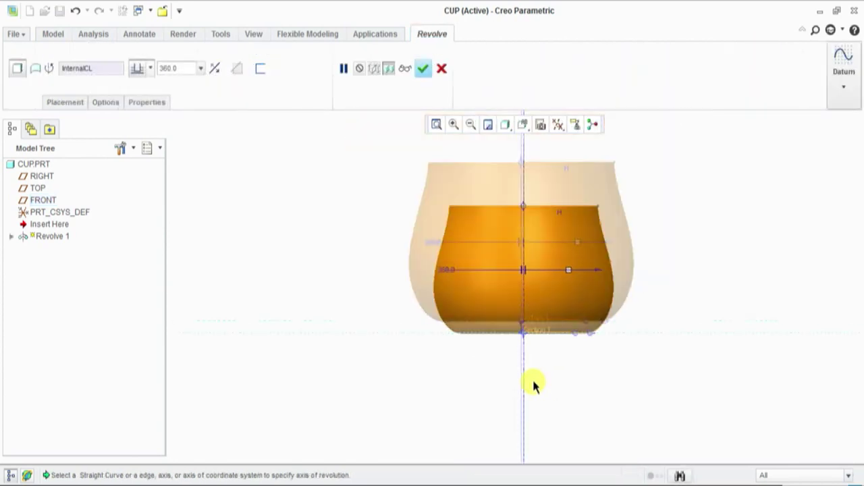
pyautogui.middleClick(655, 241)
pyautogui.moveTo(641, 237)
pyautogui.mouseDown(button='middle')
pyautogui.moveTo(621, 280)
pyautogui.moveTo(578, 202)
pyautogui.moveTo(486, 370)
pyautogui.mouseUp(button='middle')
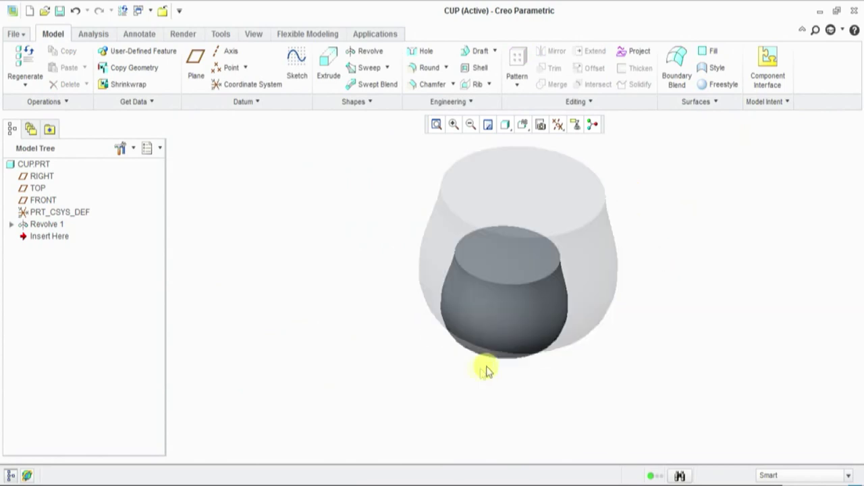
# Step: Start a Shell and remove the cup's top face to open it
pyautogui.click(479, 67)
pyautogui.click(495, 244)
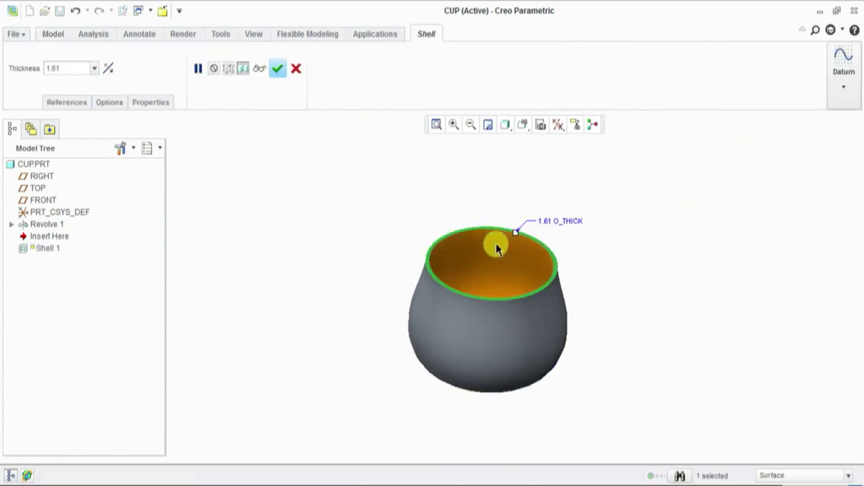
pyautogui.scroll(-2, 536, 229)
pyautogui.scroll(-1, 533, 206)
pyautogui.moveTo(534, 206)
pyautogui.mouseDown(button='middle')
pyautogui.moveTo(554, 216)
pyautogui.moveTo(538, 243)
pyautogui.mouseUp(button='middle')
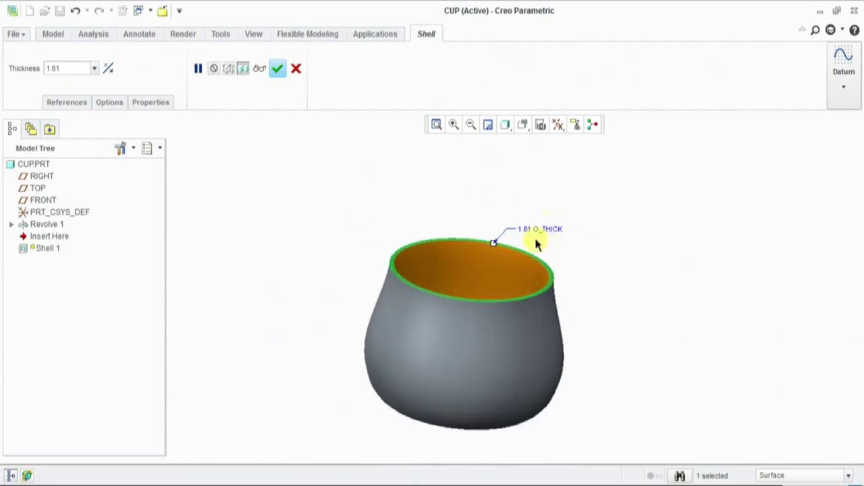
pyautogui.scroll(-1, 538, 243)
pyautogui.write('3')
# Step: Set the shell wall thickness to 2.50 and finish the feature
pyautogui.press('Return')
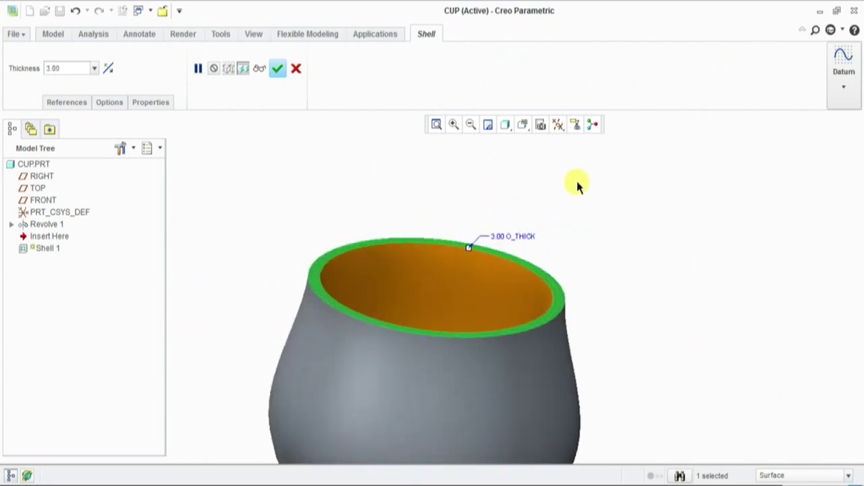
pyautogui.moveTo(607, 295)
pyautogui.mouseDown(button='middle')
pyautogui.moveTo(604, 313)
pyautogui.moveTo(519, 211)
pyautogui.mouseUp(button='middle')
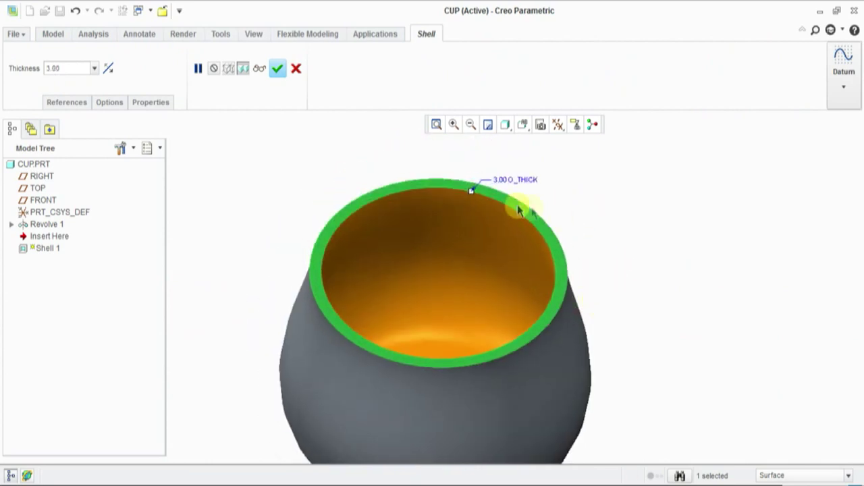
pyautogui.write('2.5')
pyautogui.press('Return')
pyautogui.moveTo(498, 179)
pyautogui.mouseDown(button='middle')
pyautogui.moveTo(442, 193)
pyautogui.moveTo(451, 227)
pyautogui.mouseUp(button='middle')
pyautogui.middleClick(613, 250)
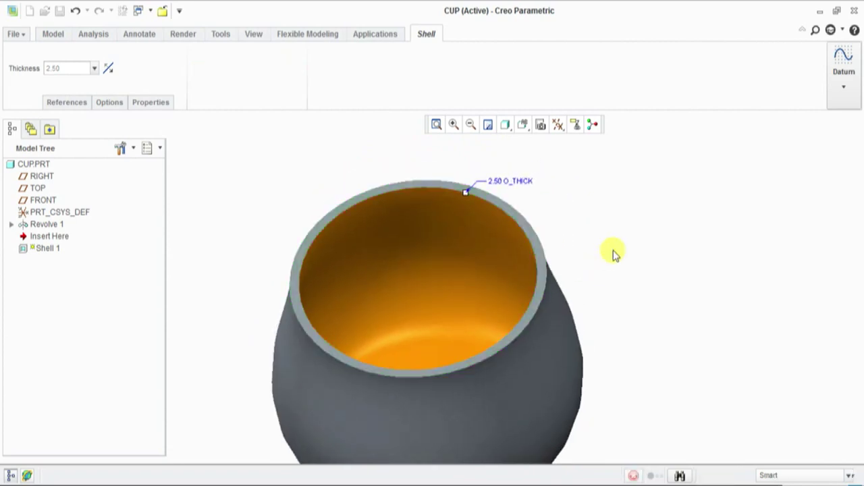
pyautogui.moveTo(585, 254); pyautogui.dragTo(587, 224, button='middle')
pyautogui.scroll(-2, 579, 220)
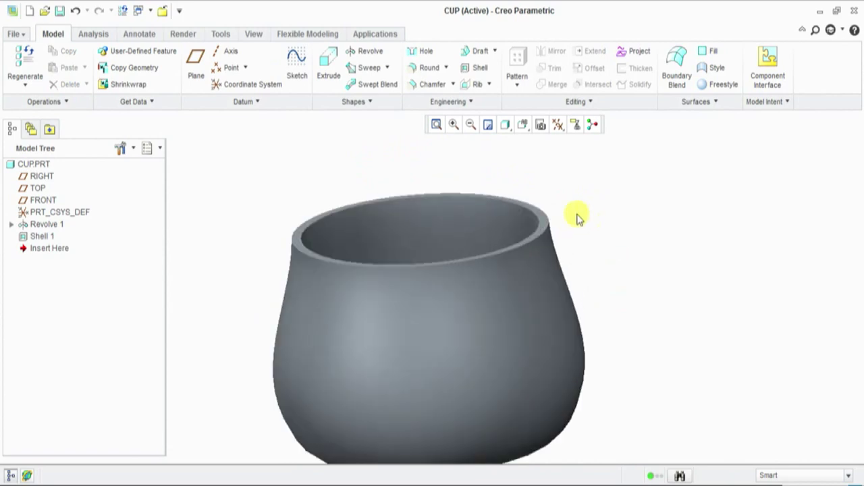
# Step: Round the cup's top rim edge, reducing the radius to 2.00, and complete it
pyautogui.scroll(-2, 474, 169)
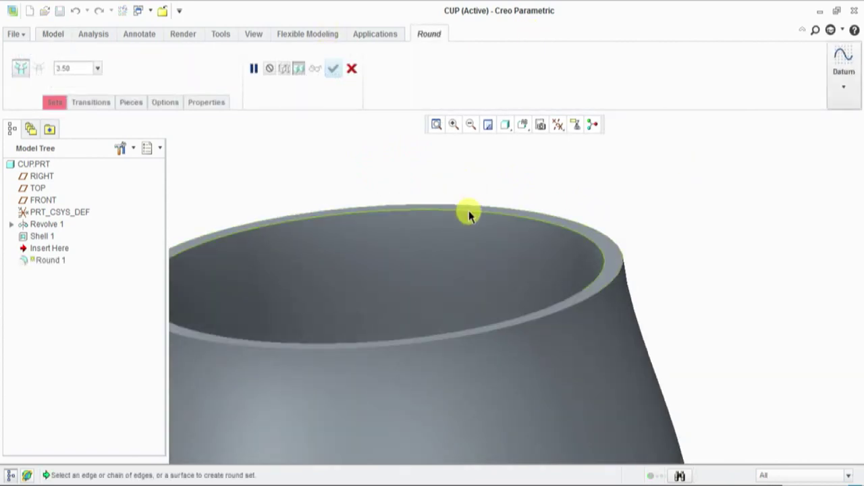
pyautogui.click(468, 212)
pyautogui.scroll(2, 511, 219)
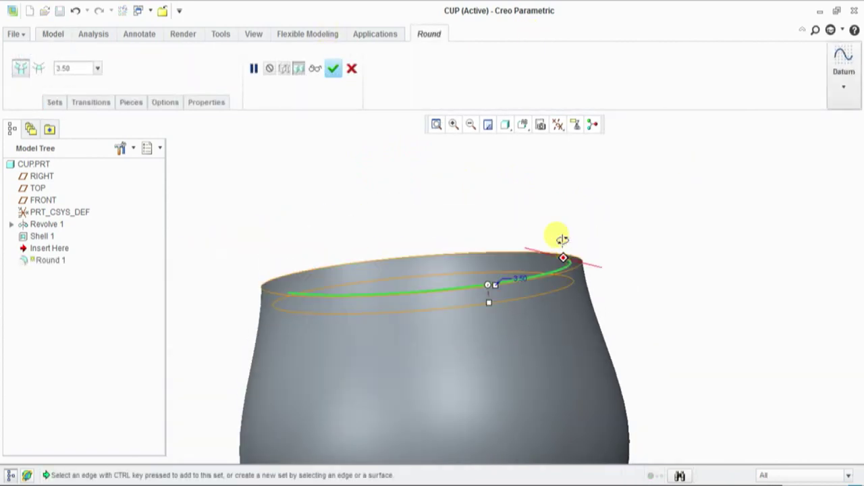
pyautogui.moveTo(560, 239); pyautogui.dragTo(553, 251, button='middle')
pyautogui.scroll(-2, 521, 214)
pyautogui.moveTo(520, 199)
pyautogui.mouseDown()
pyautogui.moveTo(508, 227)
pyautogui.moveTo(513, 208)
pyautogui.mouseUp()
pyautogui.scroll(-2, 511, 200)
pyautogui.scroll(3, 632, 208)
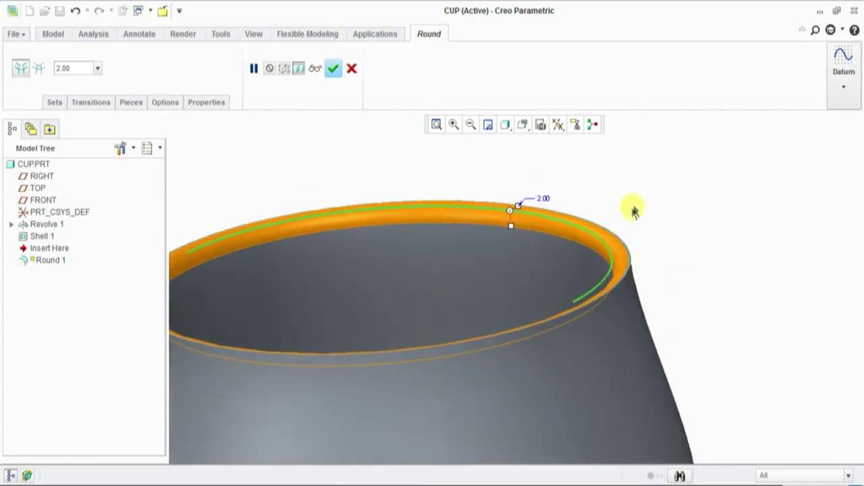
pyautogui.middleClick(633, 209)
pyautogui.moveTo(621, 212)
pyautogui.mouseDown(button='middle')
pyautogui.moveTo(636, 225)
pyautogui.moveTo(631, 218)
pyautogui.moveTo(573, 225)
pyautogui.moveTo(586, 200)
pyautogui.mouseUp(button='middle')
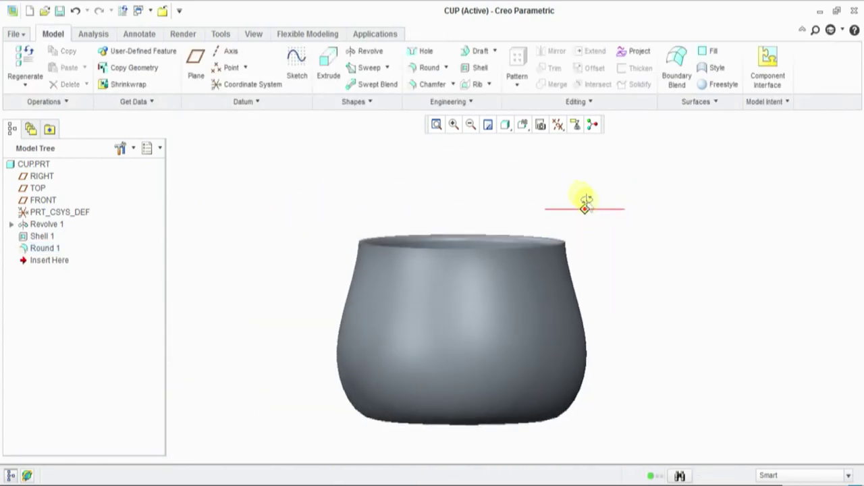
# Step: Start a sketch on the FRONT plane with the cup's outer surface as a reference
pyautogui.click(297, 57)
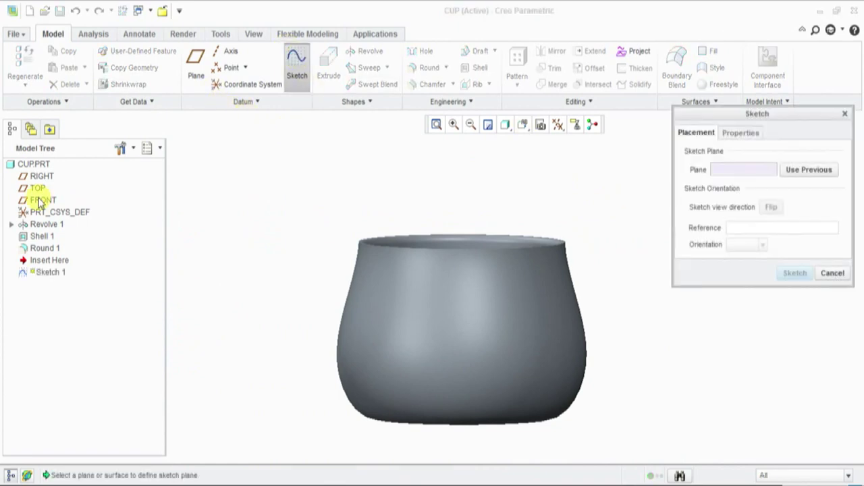
pyautogui.click(41, 200)
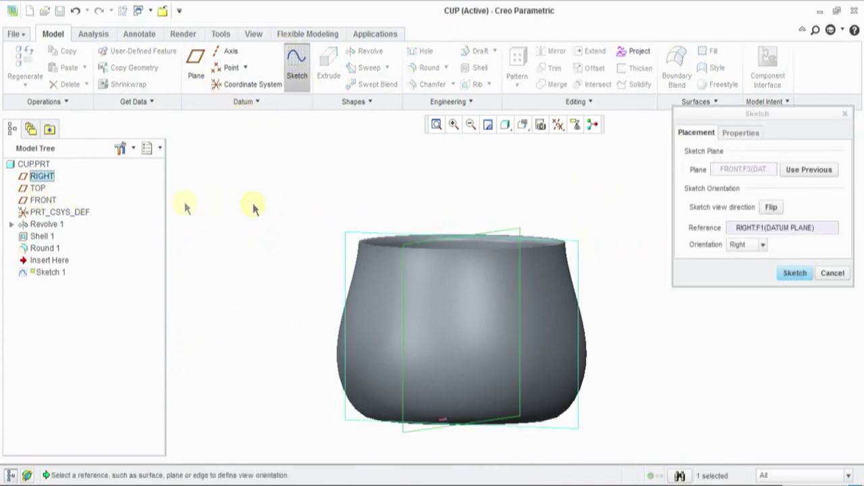
pyautogui.click(795, 272)
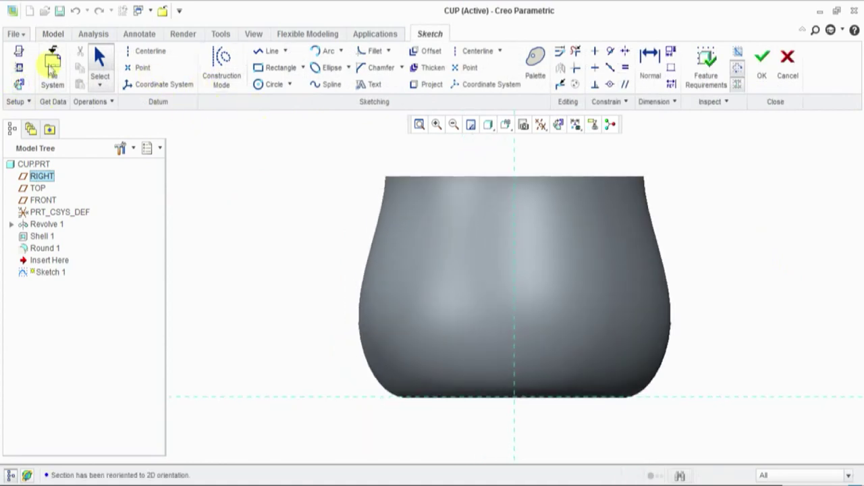
pyautogui.click(19, 68)
pyautogui.click(654, 242)
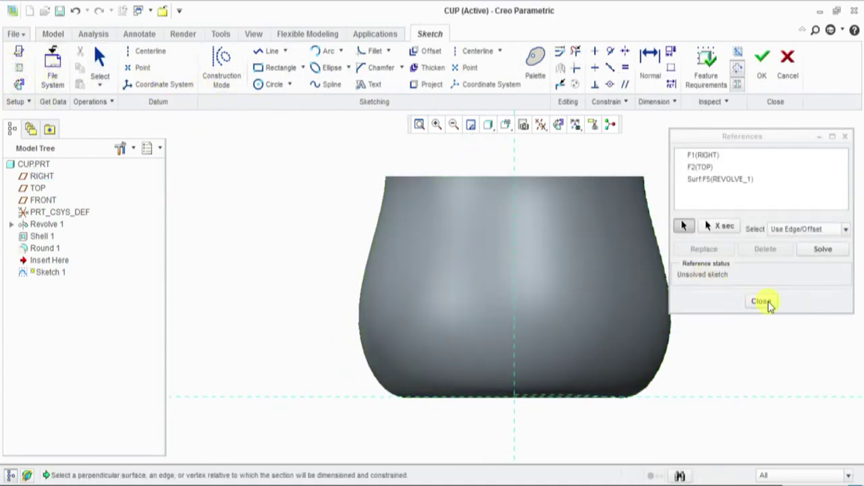
pyautogui.click(761, 301)
# Step: Draw a C-shaped spline handle path from the cup's upper side to its lower side and accept it
pyautogui.click(324, 83)
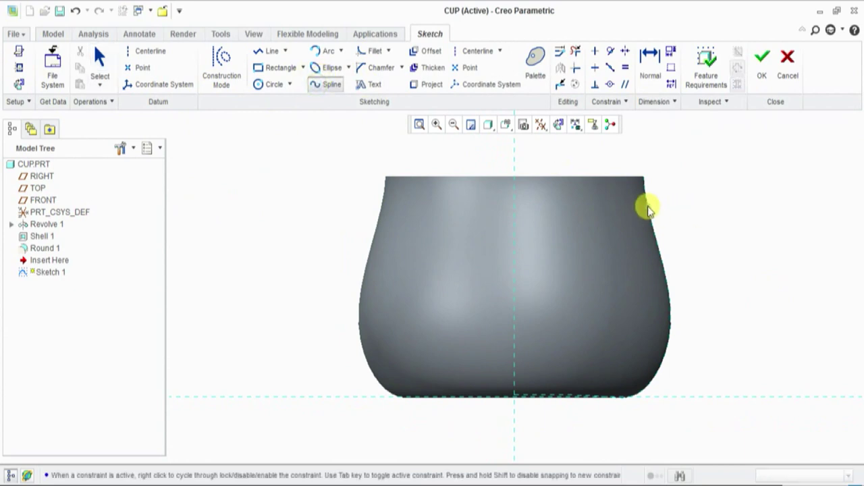
pyautogui.click(733, 262)
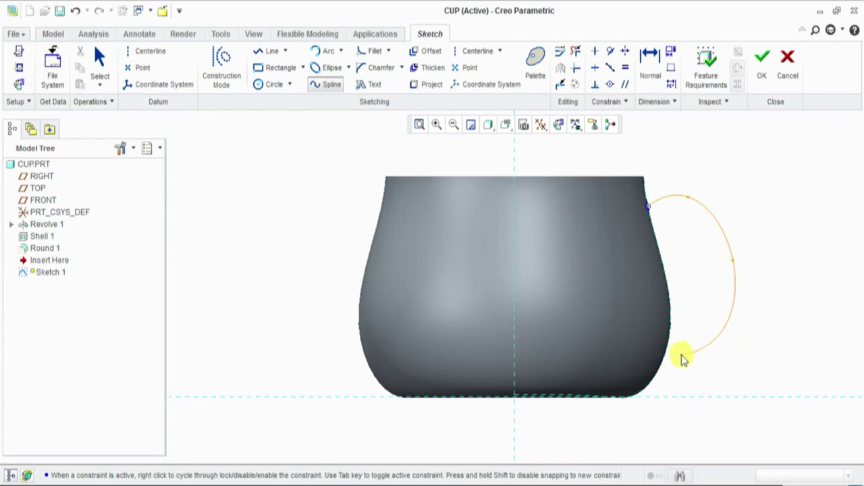
pyautogui.click(696, 351)
pyautogui.click(666, 357)
pyautogui.middleClick(757, 303)
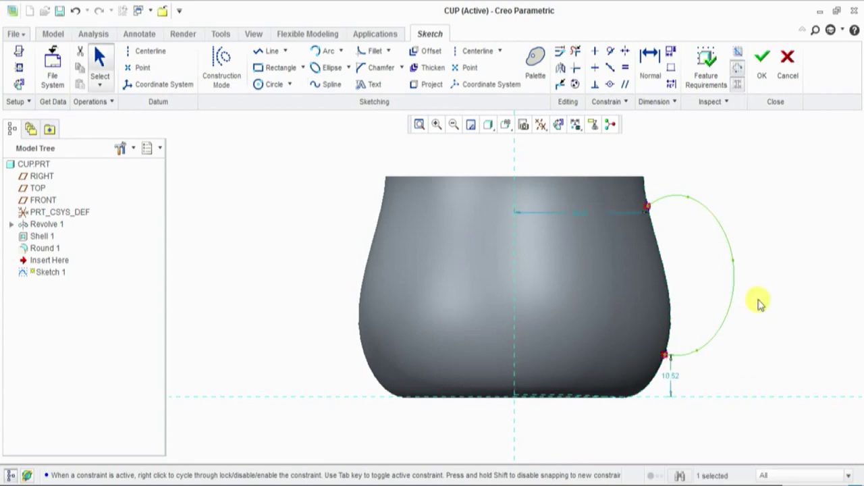
pyautogui.scroll(-3, 721, 335)
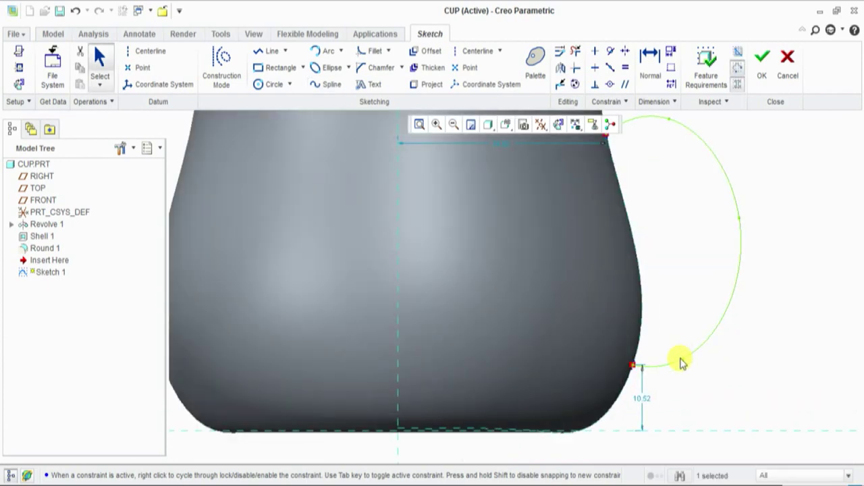
pyautogui.click(714, 324)
pyautogui.scroll(3, 748, 340)
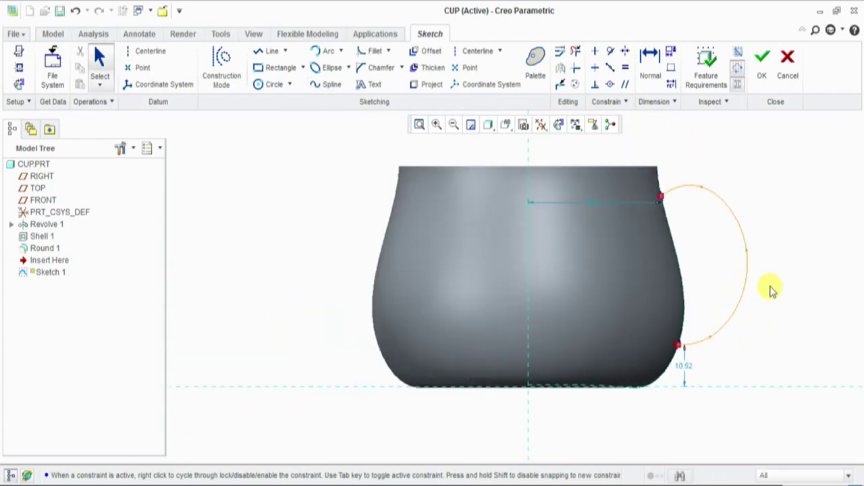
pyautogui.click(761, 58)
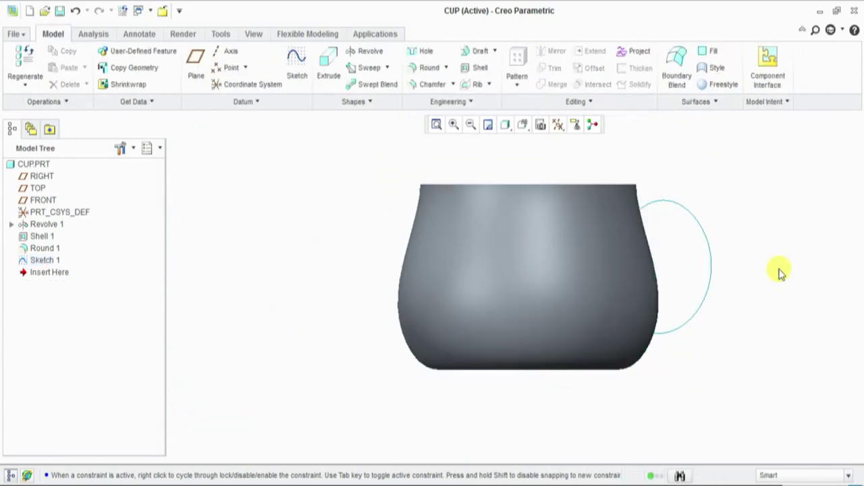
# Step: Start a sweep along the handle spline with a circular cross-section
pyautogui.click(369, 68)
pyautogui.click(681, 212)
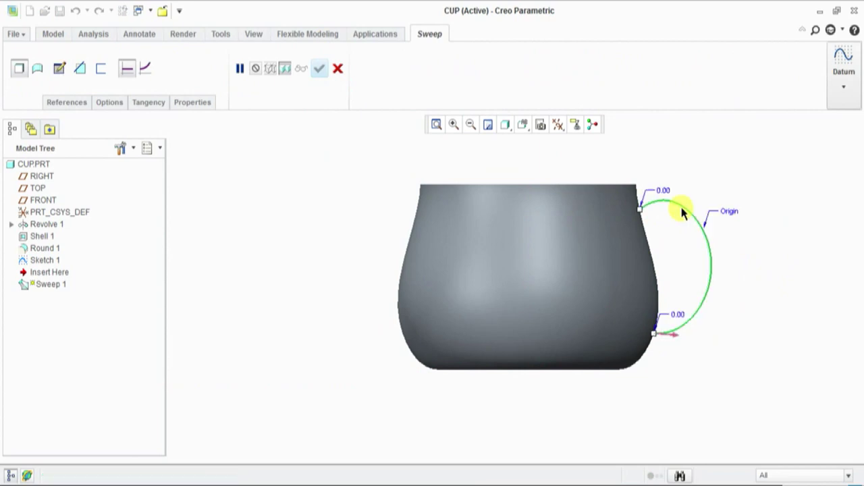
pyautogui.click(59, 68)
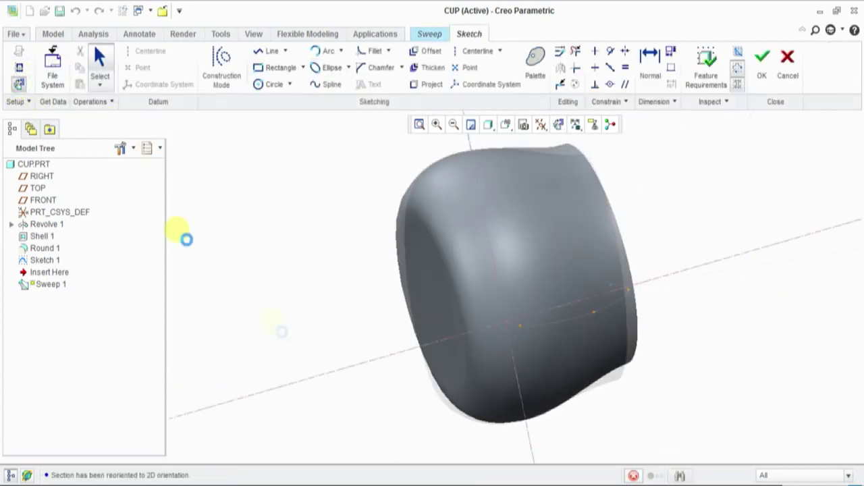
pyautogui.rightClick(241, 226)
pyautogui.click(274, 302)
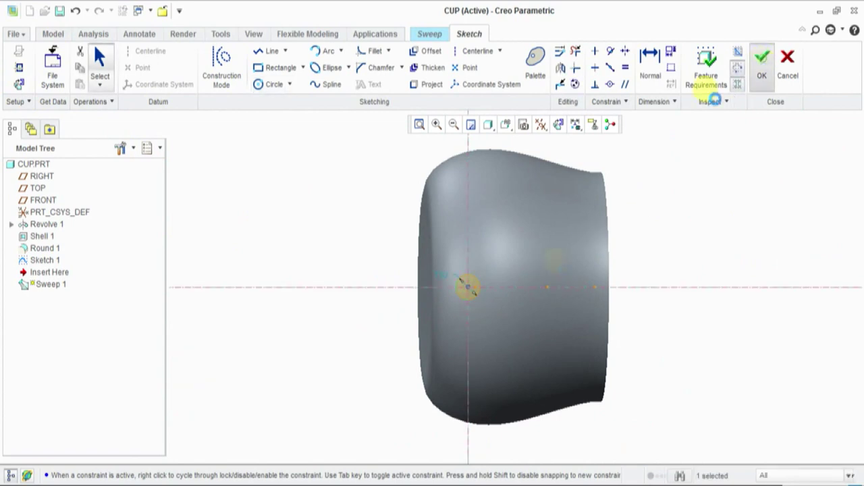
pyautogui.click(762, 61)
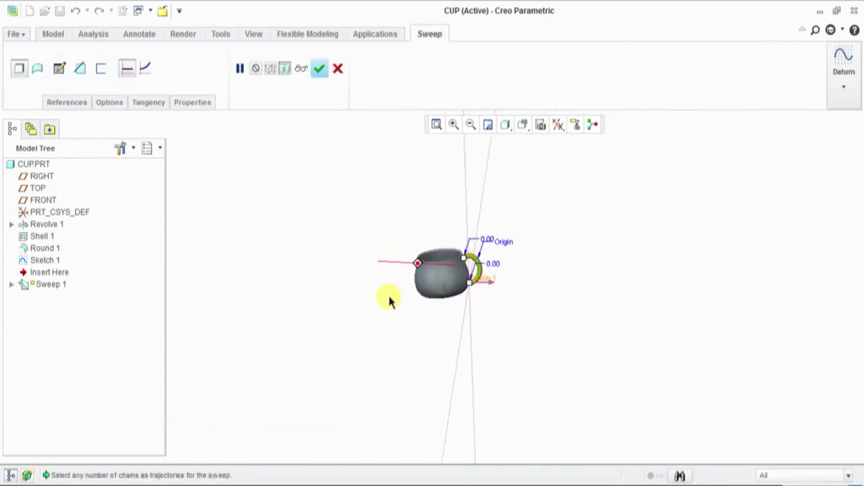
pyautogui.moveTo(445, 287); pyautogui.dragTo(470, 262, button='middle')
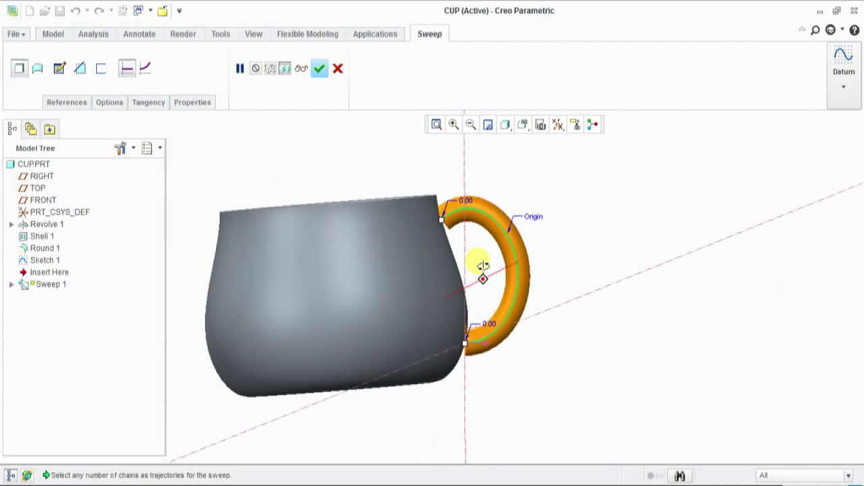
# Step: Revisit the sweep's circular section sketch and accept it
pyautogui.click(60, 68)
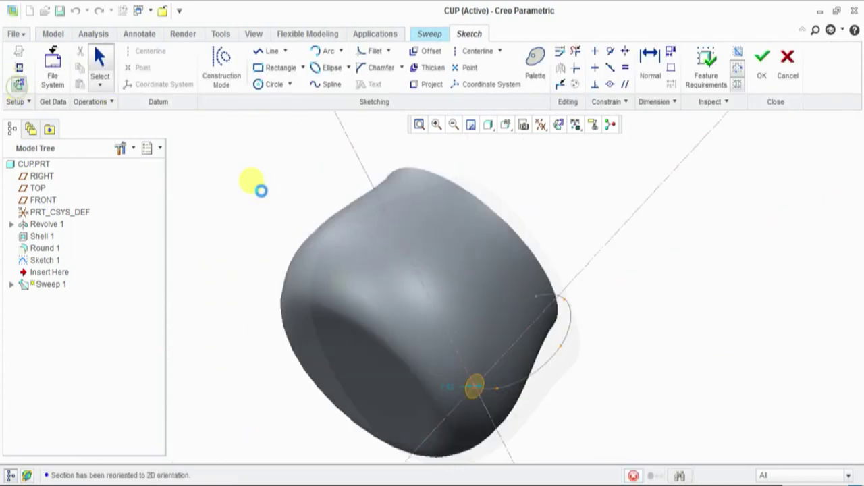
pyautogui.scroll(-2, 466, 392)
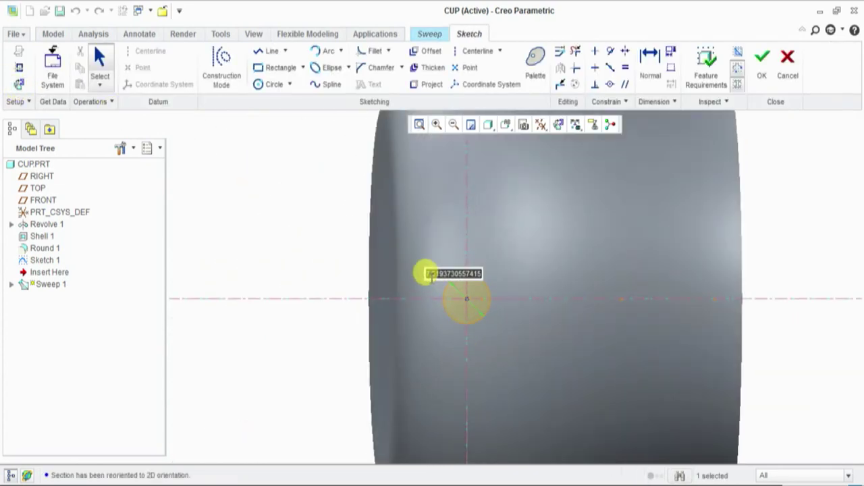
pyautogui.middleClick(516, 241)
pyautogui.moveTo(495, 333)
pyautogui.mouseDown(button='middle')
pyautogui.moveTo(555, 444)
pyautogui.moveTo(547, 414)
pyautogui.moveTo(627, 394)
pyautogui.moveTo(557, 404)
pyautogui.mouseUp(button='middle')
pyautogui.scroll(-5, 555, 404)
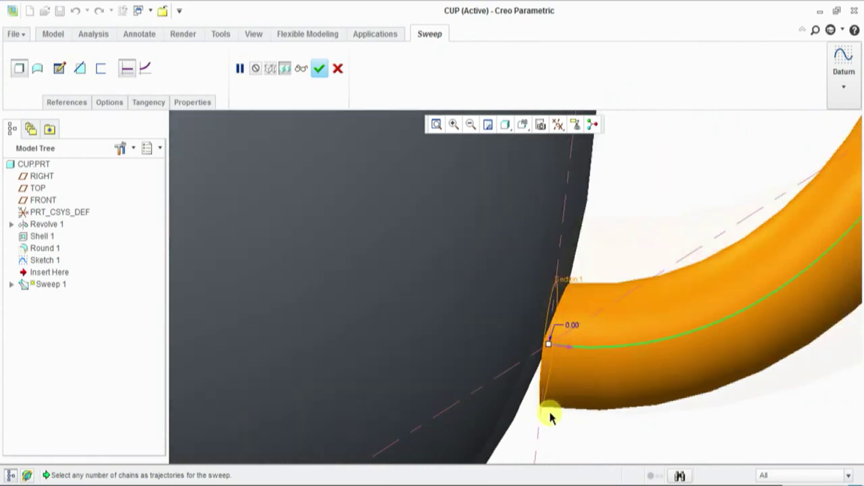
pyautogui.scroll(5, 550, 411)
pyautogui.scroll(-4, 602, 245)
pyautogui.scroll(5, 603, 244)
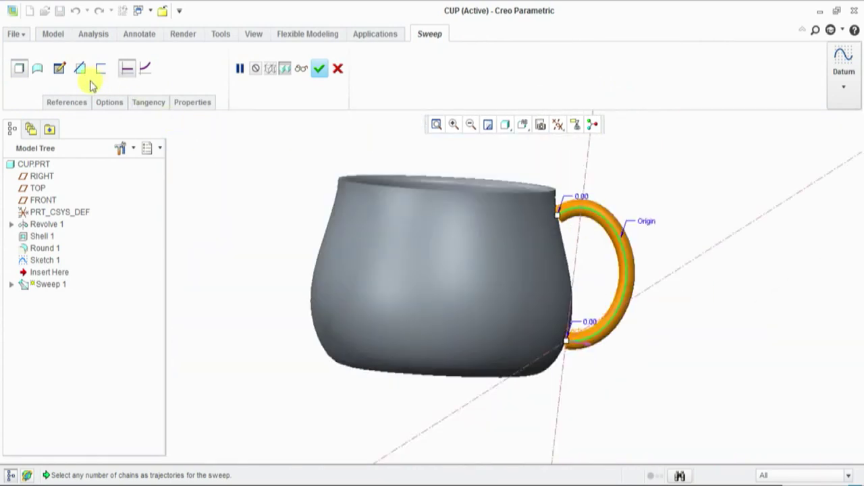
# Step: Enable Merge ends so the handle fuses into the cup, then complete the sweep
pyautogui.click(108, 103)
pyautogui.click(106, 142)
pyautogui.scroll(-3, 569, 236)
pyautogui.moveTo(569, 235)
pyautogui.keyDown('shift'); pyautogui.mouseDown(button='middle')
pyautogui.moveTo(480, 204)
pyautogui.moveTo(495, 331)
pyautogui.mouseUp(button='middle'); pyautogui.keyUp('shift')
pyautogui.scroll(-2, 500, 331)
pyautogui.scroll(4, 506, 327)
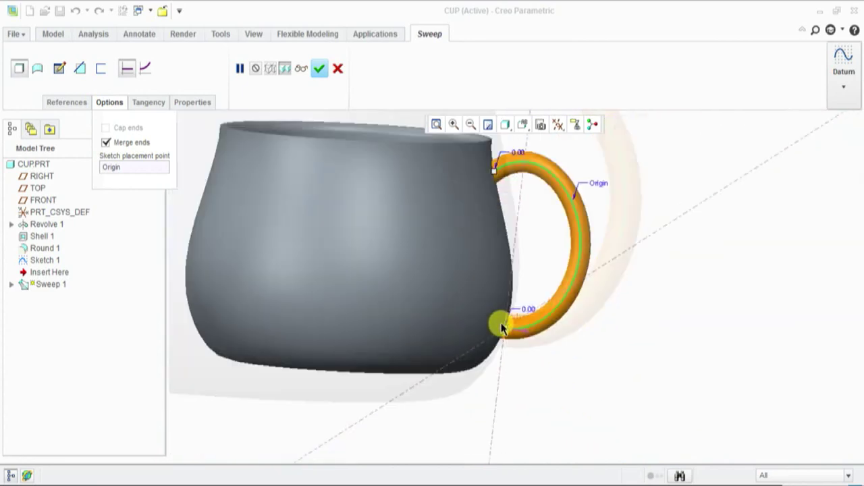
pyautogui.scroll(2, 513, 324)
pyautogui.middleClick(594, 366)
pyautogui.scroll(-2, 560, 212)
pyautogui.scroll(-2, 558, 212)
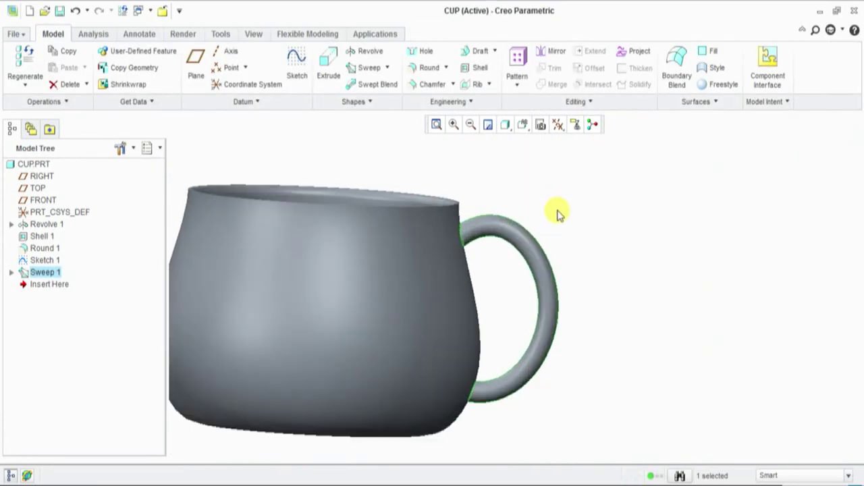
# Step: Round the upper and lower handle-to-cup edges with a 2.50 radius
pyautogui.click(429, 68)
pyautogui.scroll(-2, 452, 243)
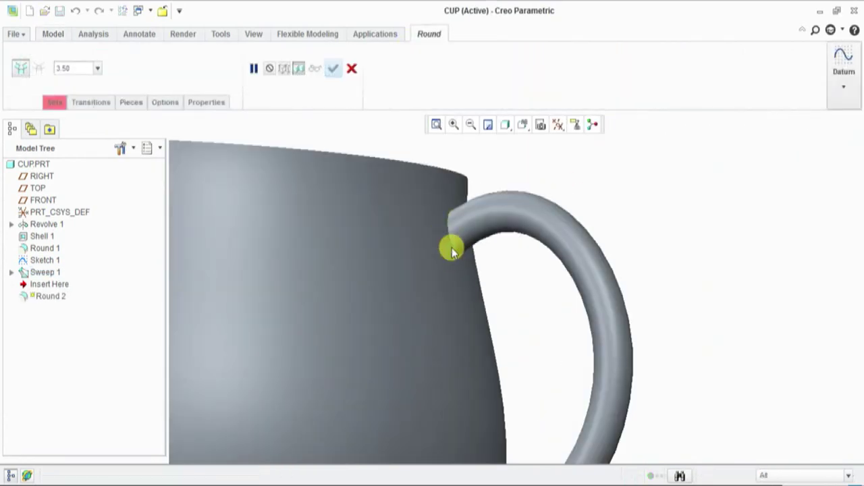
pyautogui.click(451, 250)
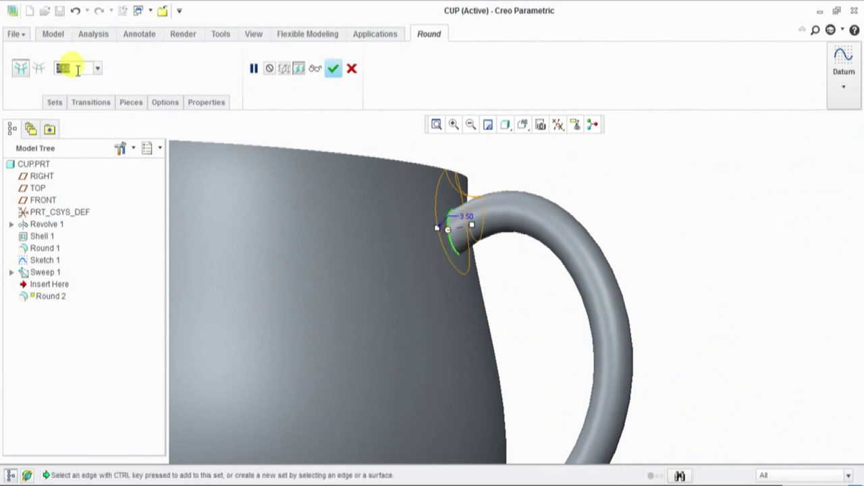
pyautogui.write('2.50')
pyautogui.press('Return')
pyautogui.scroll(2, 310, 169)
pyautogui.keyDown('ctrl'); pyautogui.click(409, 403); pyautogui.keyUp('ctrl')
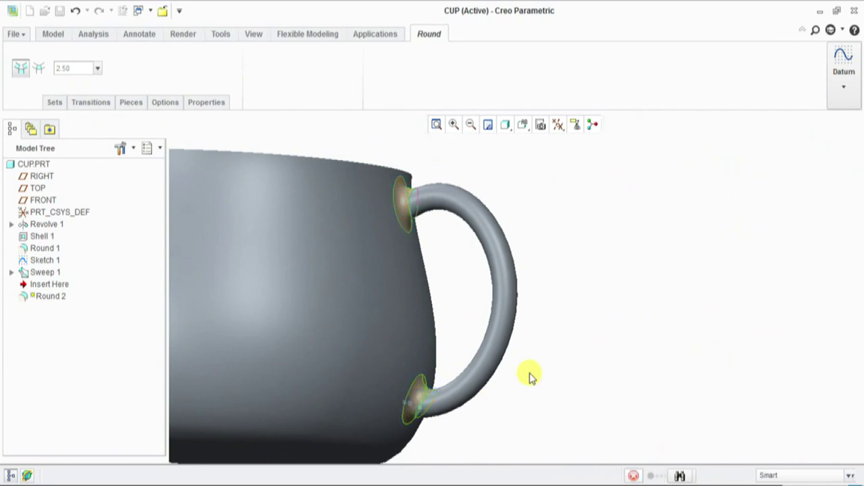
pyautogui.middleClick(529, 376)
pyautogui.scroll(-3, 566, 353)
pyautogui.moveTo(621, 297)
pyautogui.mouseDown(button='middle')
pyautogui.moveTo(643, 320)
pyautogui.moveTo(633, 308)
pyautogui.mouseUp(button='middle')
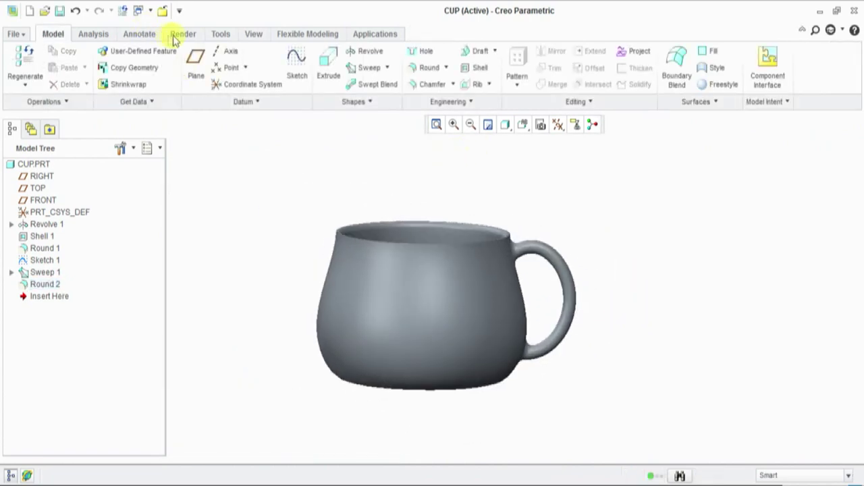
# Step: Apply the yellow appearance from the Render gallery to the cup's inner surface
pyautogui.click(183, 35)
pyautogui.click(66, 85)
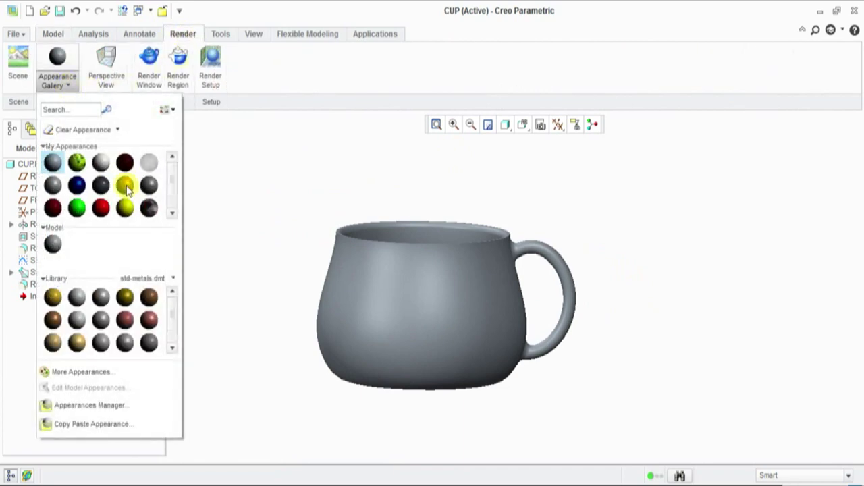
pyautogui.click(124, 186)
pyautogui.moveTo(411, 225)
pyautogui.mouseDown(button='middle')
pyautogui.moveTo(449, 253)
pyautogui.moveTo(456, 212)
pyautogui.moveTo(443, 233)
pyautogui.mouseUp(button='middle')
pyautogui.click(451, 268)
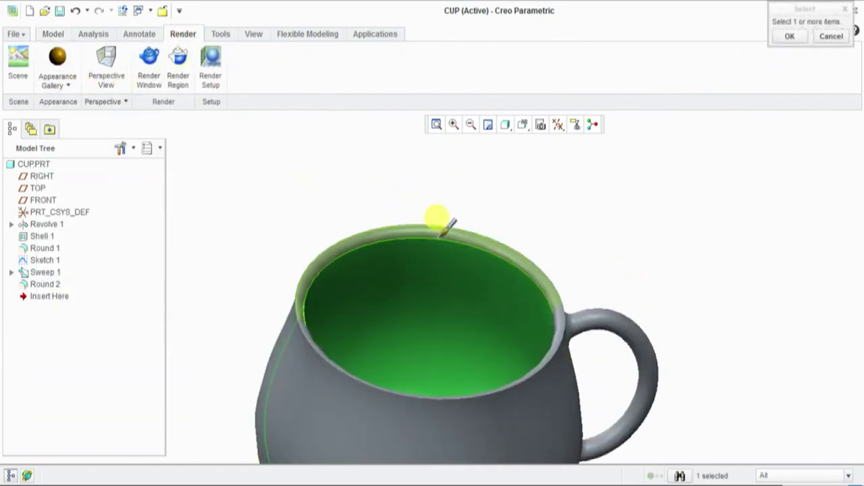
pyautogui.middleClick(513, 201)
pyautogui.moveTo(512, 205)
pyautogui.mouseDown(button='middle')
pyautogui.moveTo(527, 205)
pyautogui.moveTo(511, 189)
pyautogui.moveTo(519, 168)
pyautogui.moveTo(517, 201)
pyautogui.mouseUp(button='middle')
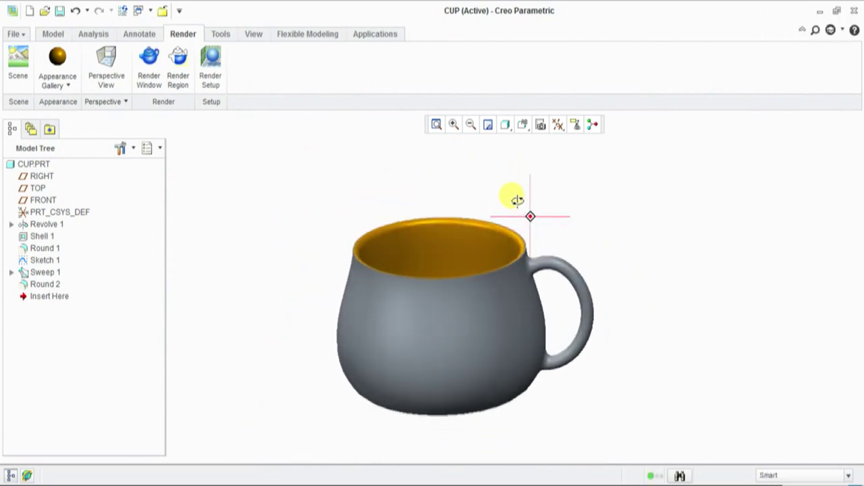
# Step: Apply the green leaf-texture appearance to the cup's outer surface and handle
pyautogui.click(70, 86)
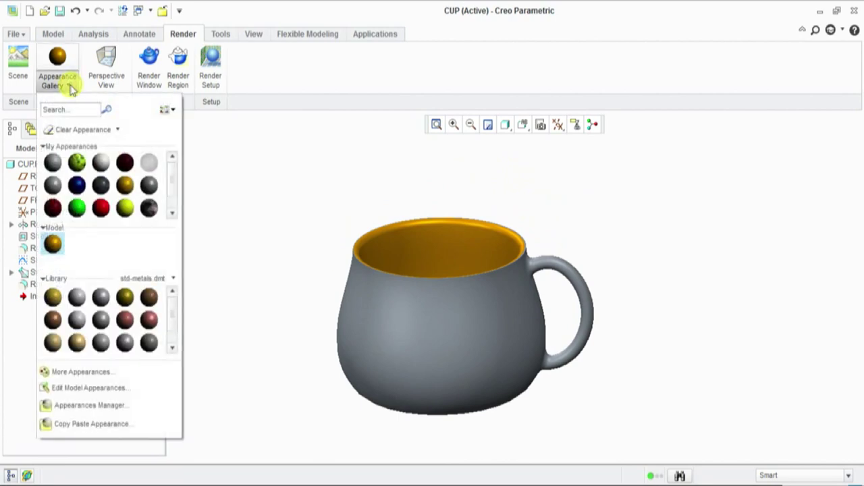
pyautogui.click(77, 163)
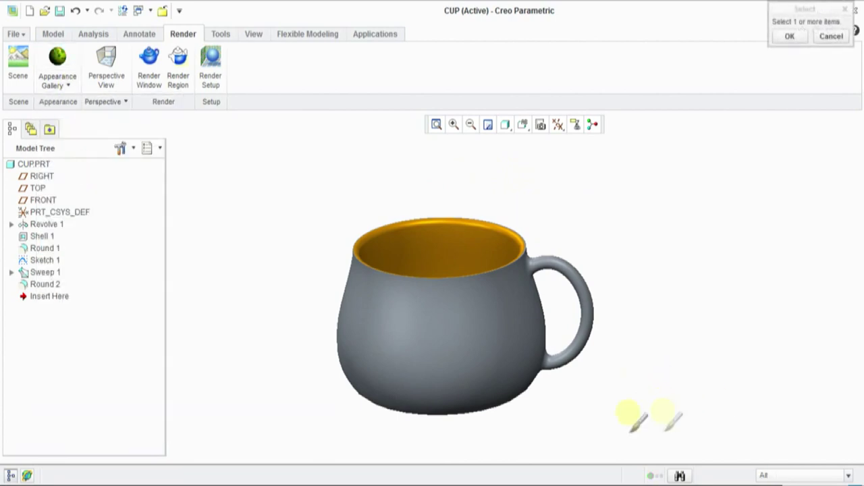
pyautogui.click(486, 338)
pyautogui.scroll(3, 559, 250)
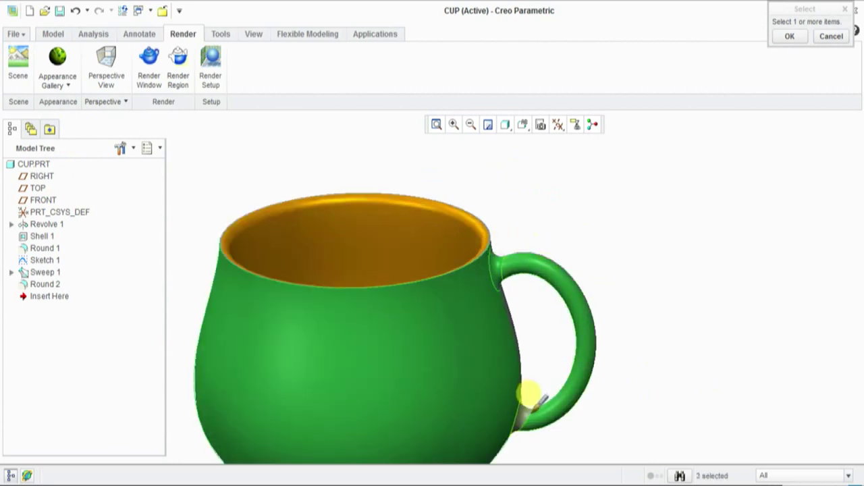
pyautogui.middleClick(638, 263)
pyautogui.scroll(-3, 637, 274)
pyautogui.moveTo(610, 233)
pyautogui.mouseDown(button='middle')
pyautogui.moveTo(631, 225)
pyautogui.moveTo(661, 274)
pyautogui.moveTo(628, 245)
pyautogui.moveTo(586, 236)
pyautogui.moveTo(509, 274)
pyautogui.moveTo(555, 333)
pyautogui.moveTo(363, 330)
pyautogui.moveTo(601, 349)
pyautogui.moveTo(444, 242)
pyautogui.mouseUp(button='middle')
pyautogui.moveTo(532, 297)
pyautogui.mouseDown(button='middle')
pyautogui.moveTo(482, 428)
pyautogui.moveTo(540, 372)
pyautogui.moveTo(558, 398)
pyautogui.moveTo(520, 371)
pyautogui.moveTo(506, 303)
pyautogui.mouseUp(button='middle')
pyautogui.scroll(3, 482, 428)
pyautogui.scroll(-3, 499, 329)
pyautogui.scroll(3, 513, 351)
pyautogui.moveTo(463, 417)
pyautogui.mouseDown(button='middle')
pyautogui.moveTo(547, 343)
pyautogui.moveTo(534, 330)
pyautogui.moveTo(538, 372)
pyautogui.moveTo(628, 382)
pyautogui.moveTo(411, 261)
pyautogui.moveTo(532, 362)
pyautogui.moveTo(511, 337)
pyautogui.moveTo(551, 353)
pyautogui.moveTo(548, 333)
pyautogui.mouseUp(button='middle')
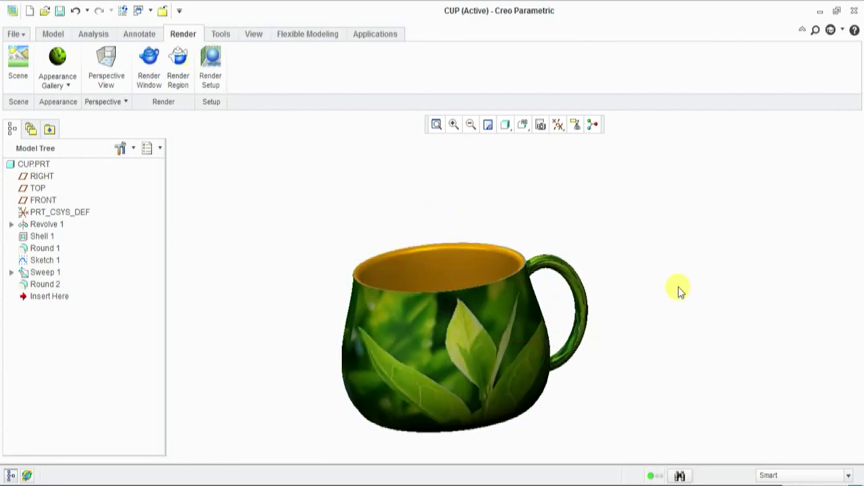